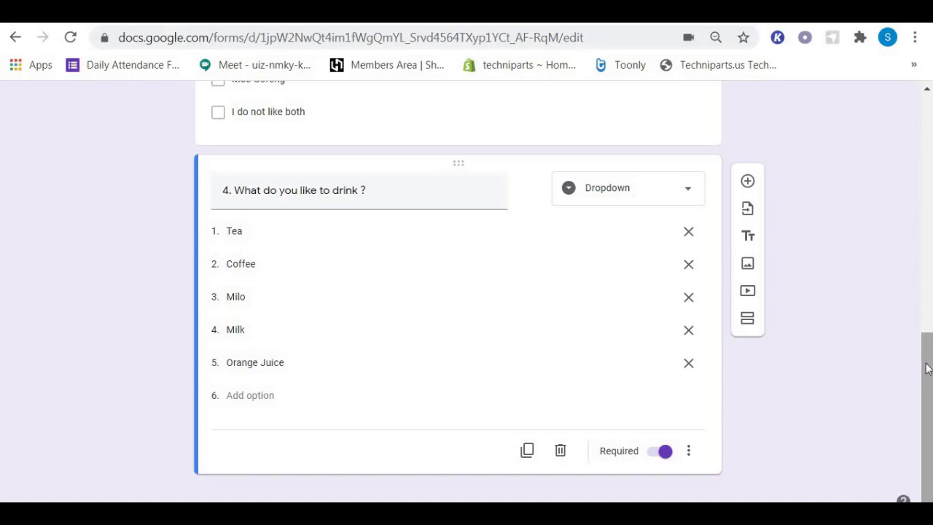
Step: Enter '5. How do you like Nasi Lemak ?' as the new question's text
click(747, 182)
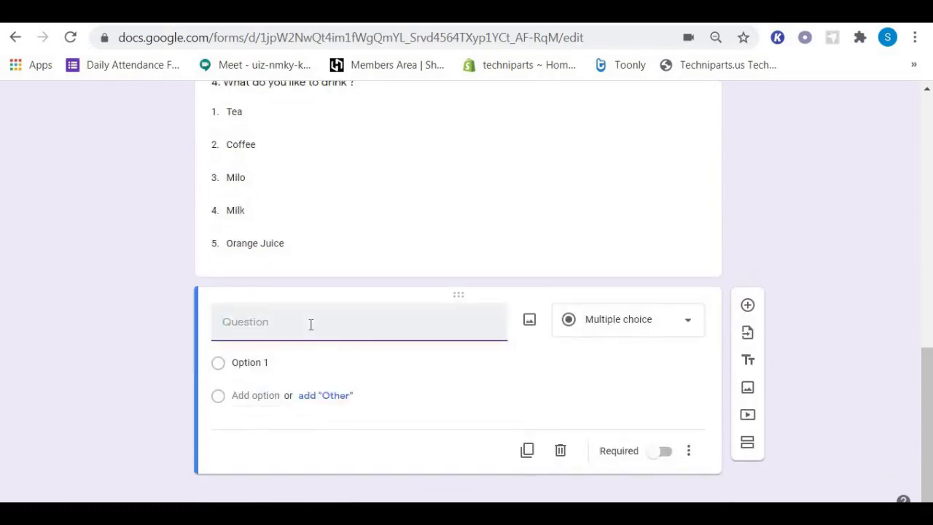
text(5. How do you)
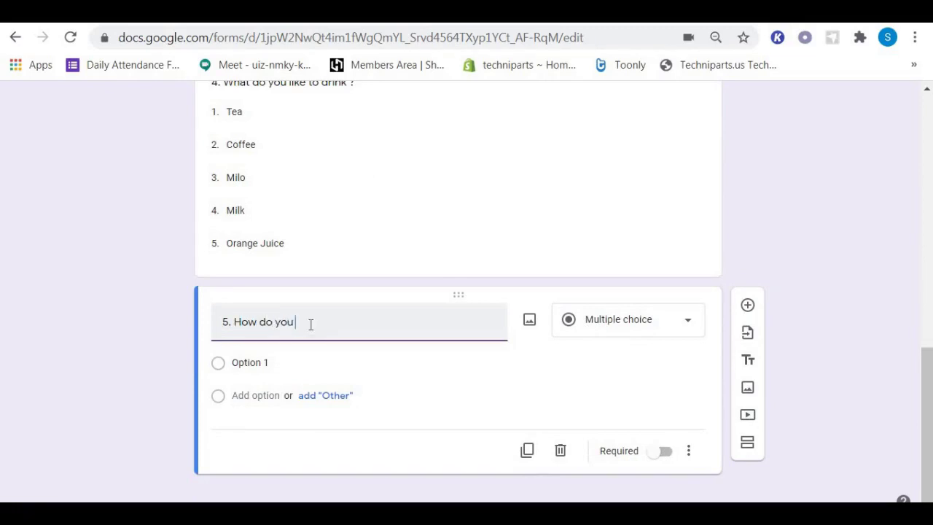
text( like Nasi Lemak ?)
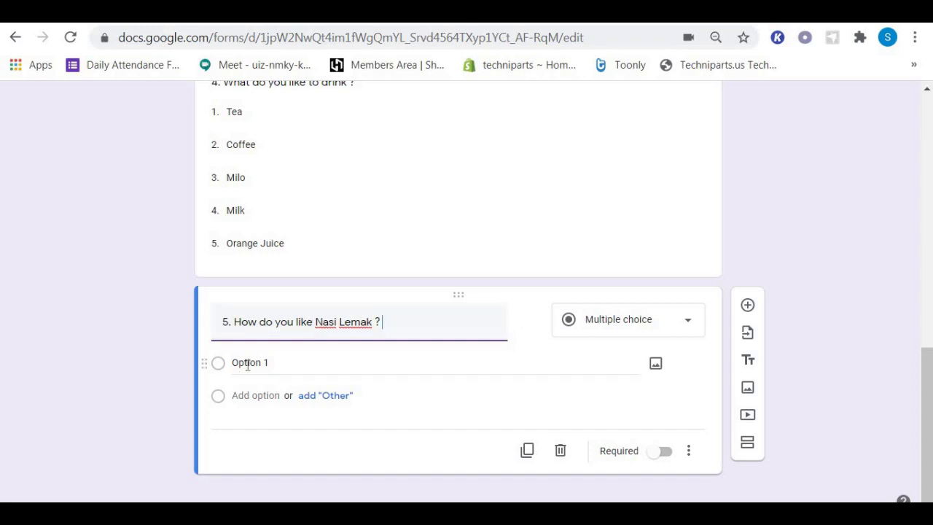
click(271, 362)
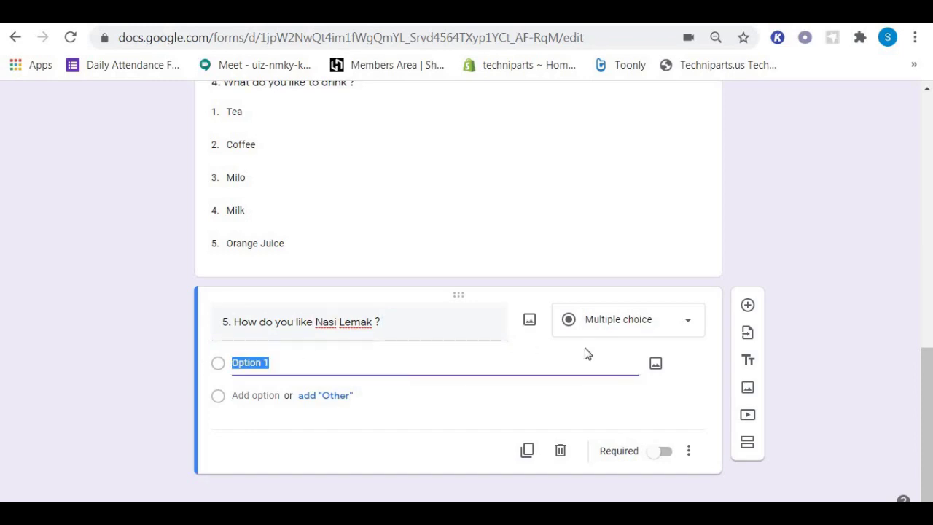
Step: Change question 5 to a linear scale running from 1 to 10
click(690, 323)
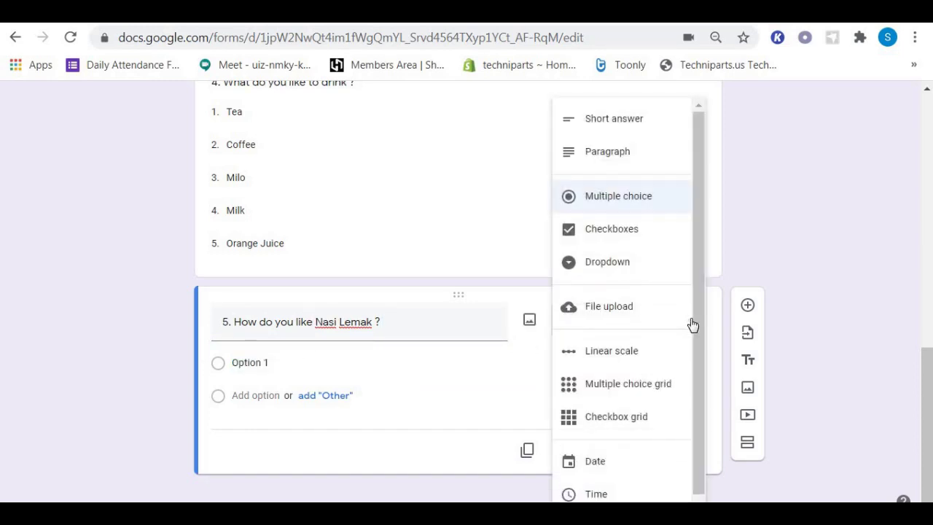
click(630, 352)
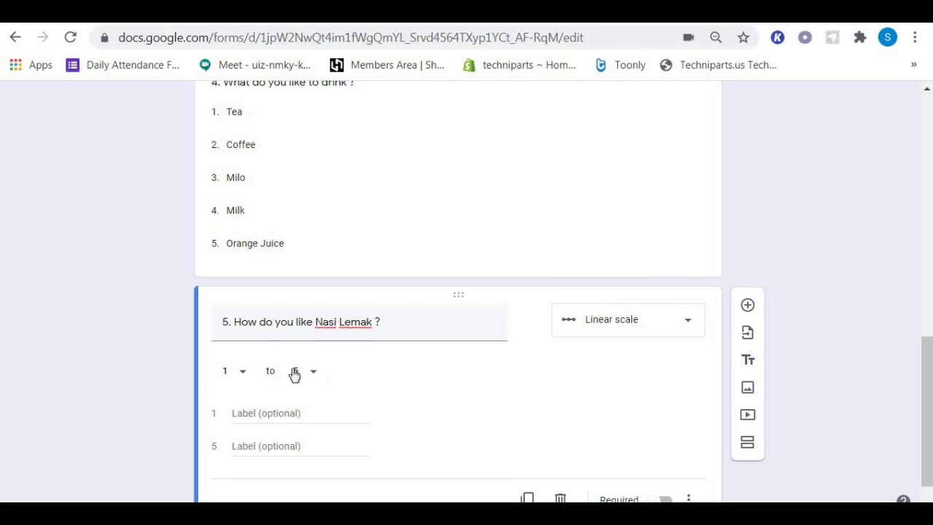
click(318, 374)
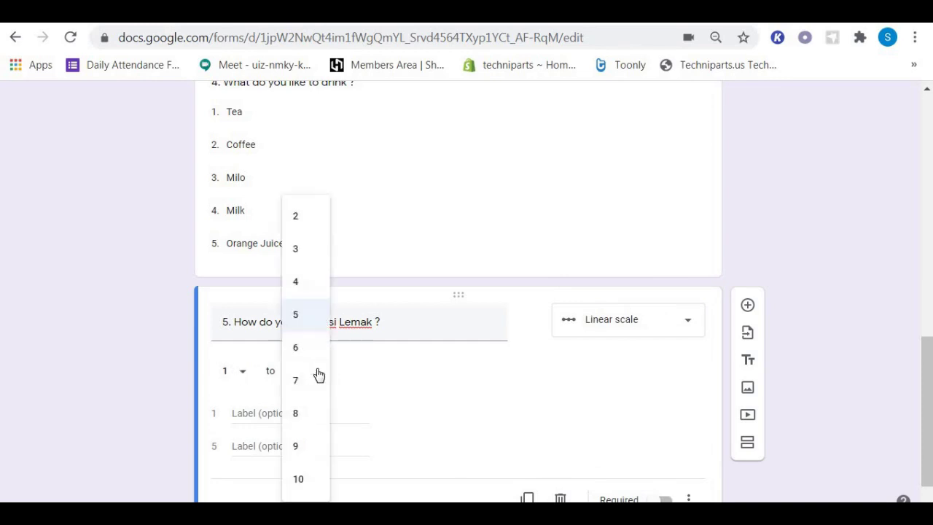
click(305, 477)
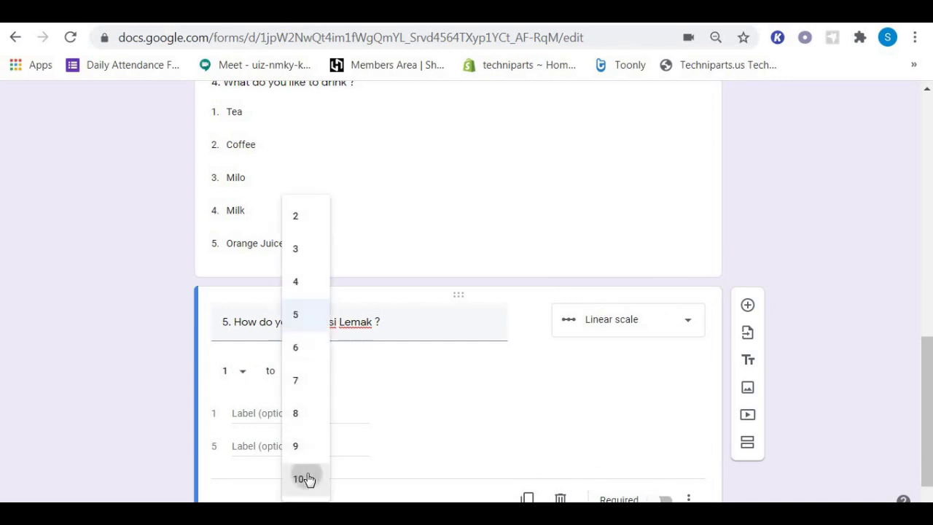
Step: Label the scale ends 'Extremely Hate' at 1 and 'Extremely Like' at 10
click(236, 413)
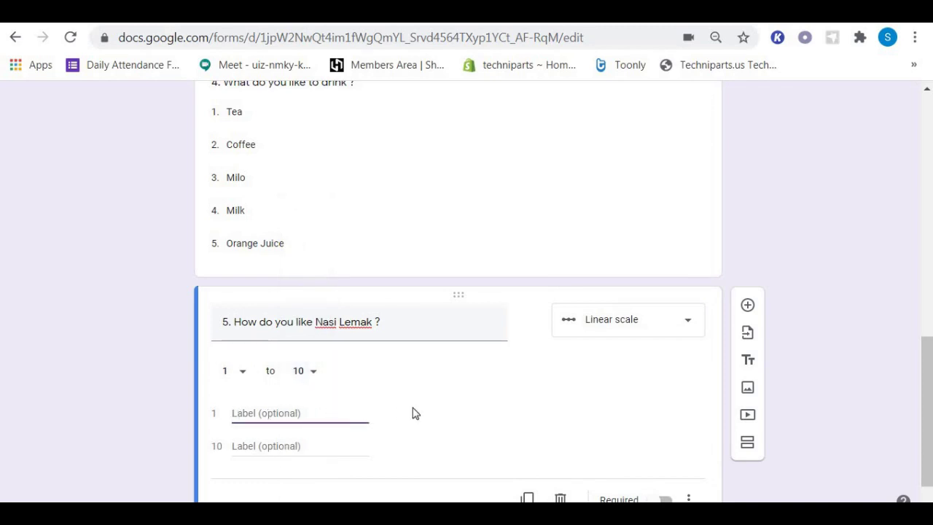
text(Extreme)
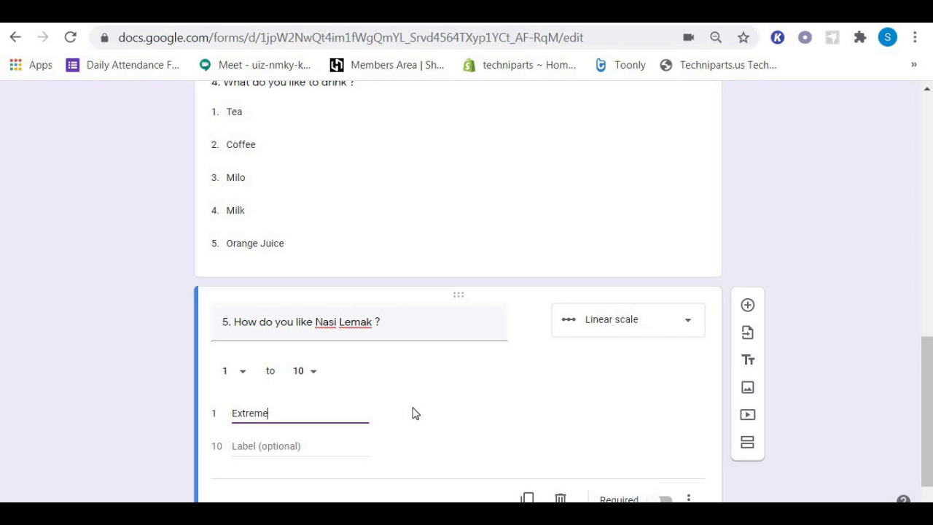
text(nly Hate)
click(320, 446)
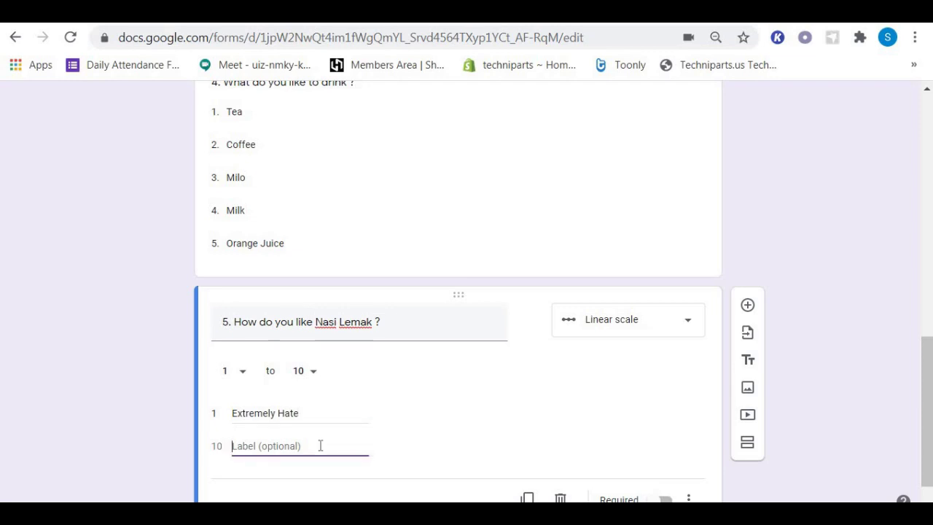
text(Extre)
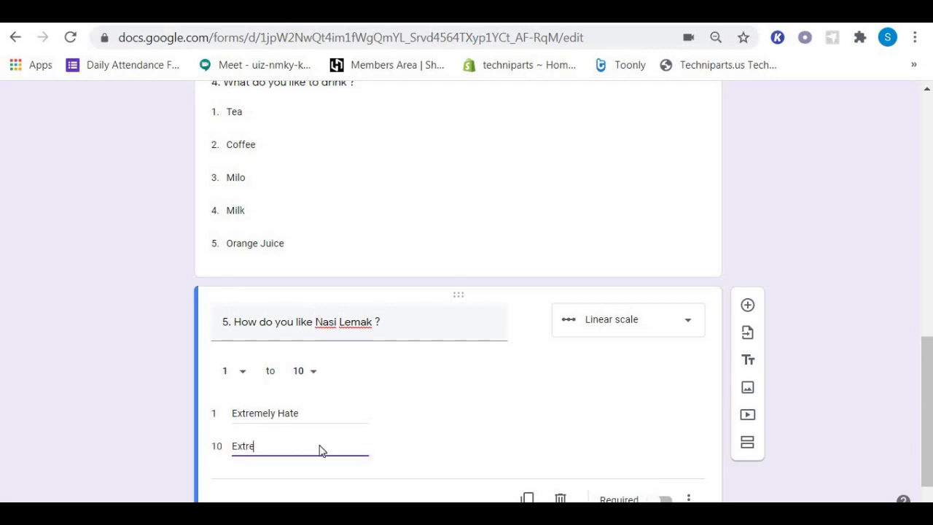
text(mely Like)
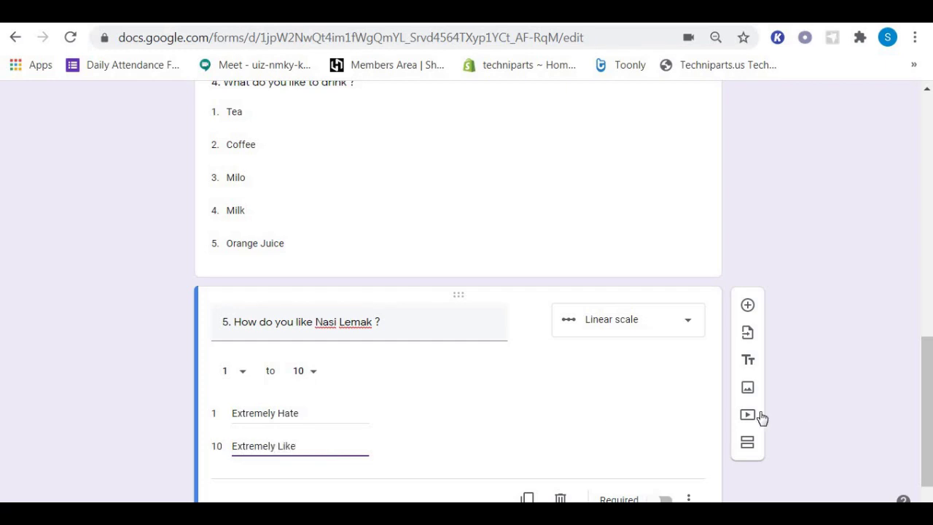
drag(927, 396, 928, 433)
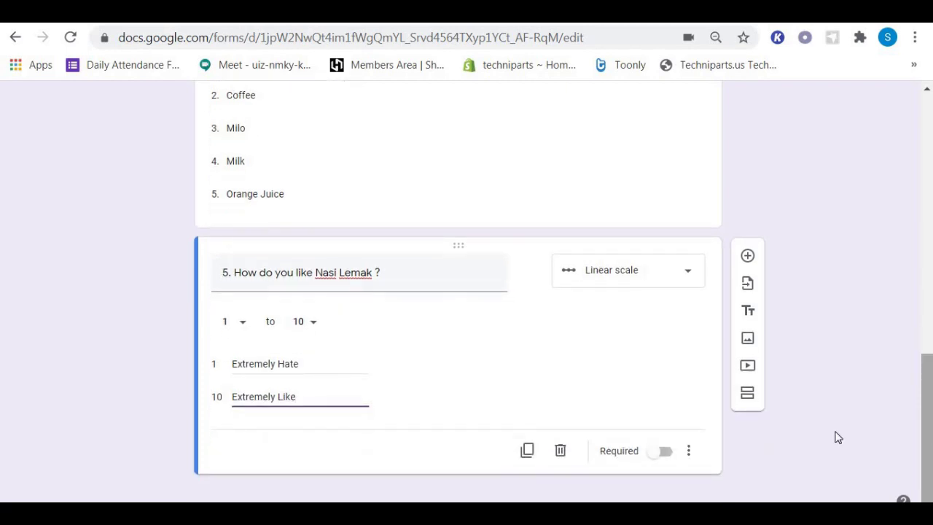
scroll(857, 225, up, 10)
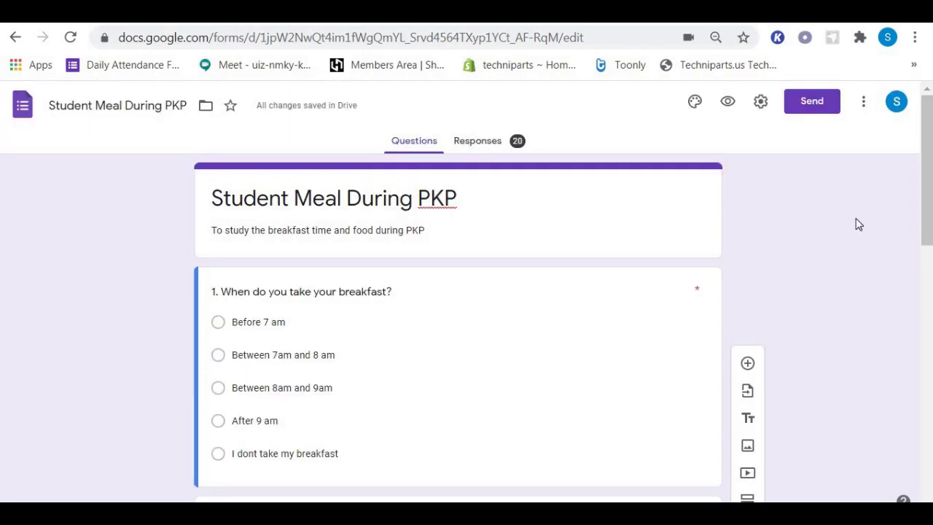
Step: Preview the form and tick Nasi Lemak and Mee Goreng as liked foods in question 3
click(728, 104)
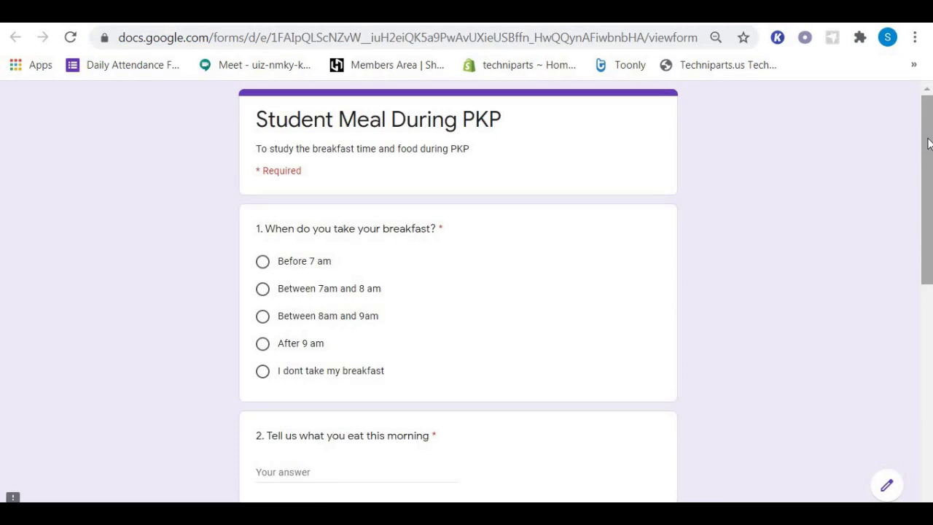
drag(928, 143, 928, 269)
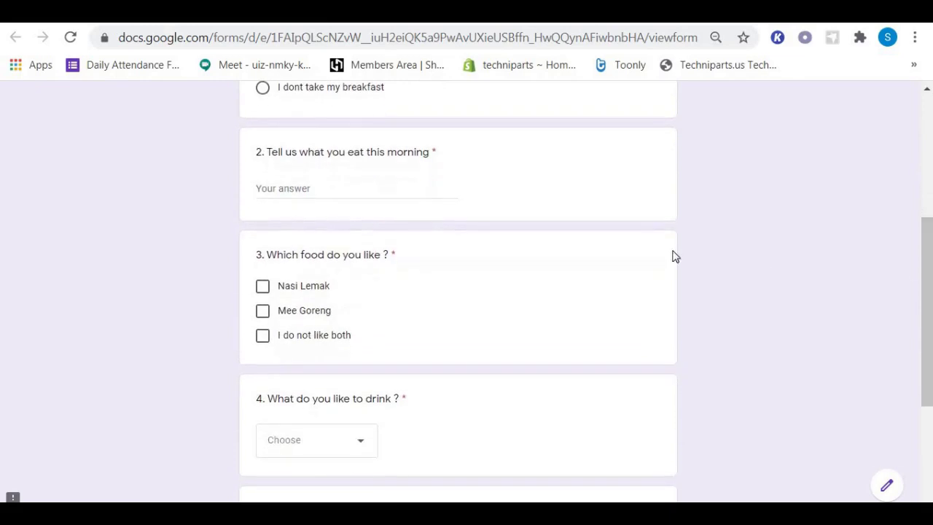
click(262, 288)
click(264, 309)
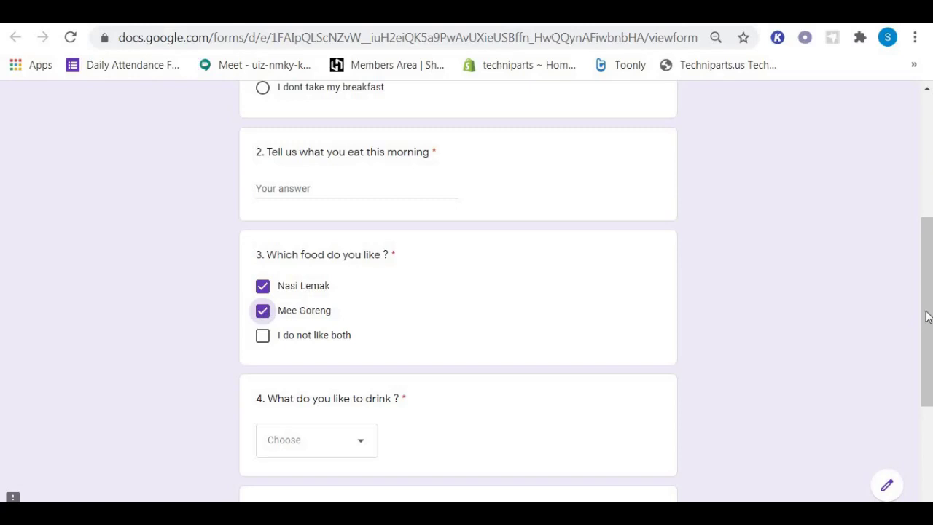
Step: Choose Milo as the answer to the drink question
drag(928, 325, 931, 373)
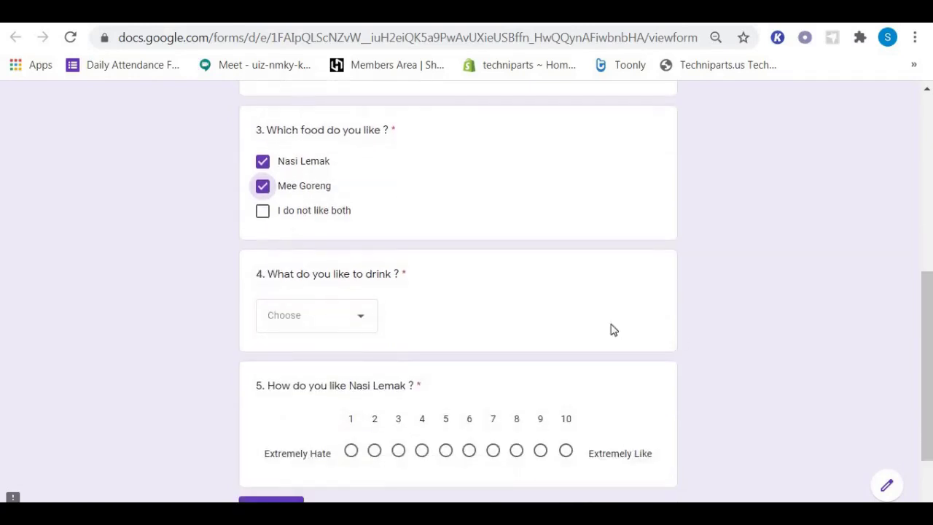
click(362, 321)
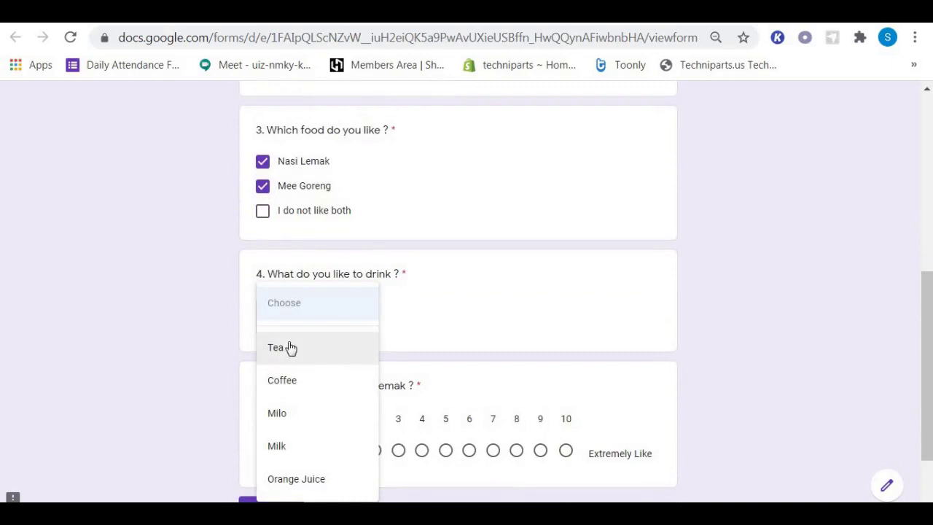
click(290, 416)
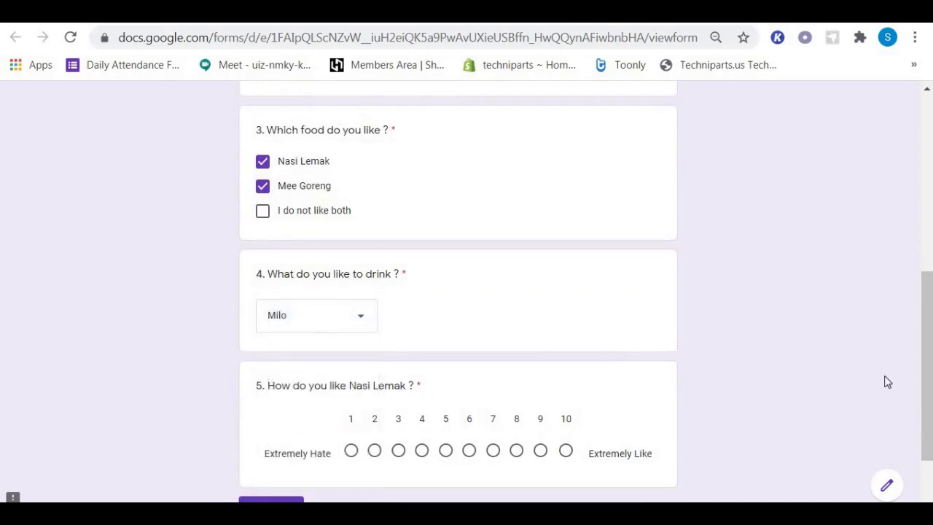
Step: Rate Nasi Lemak 1 on the 1–10 scale
drag(929, 352, 928, 391)
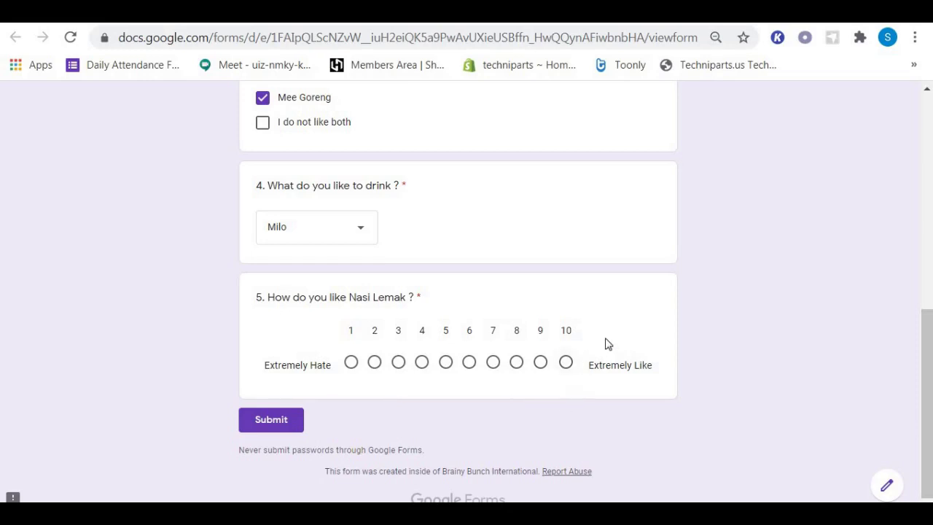
click(567, 363)
click(352, 363)
Step: Answer the required breakfast-time question with 'After 9 am'
click(271, 422)
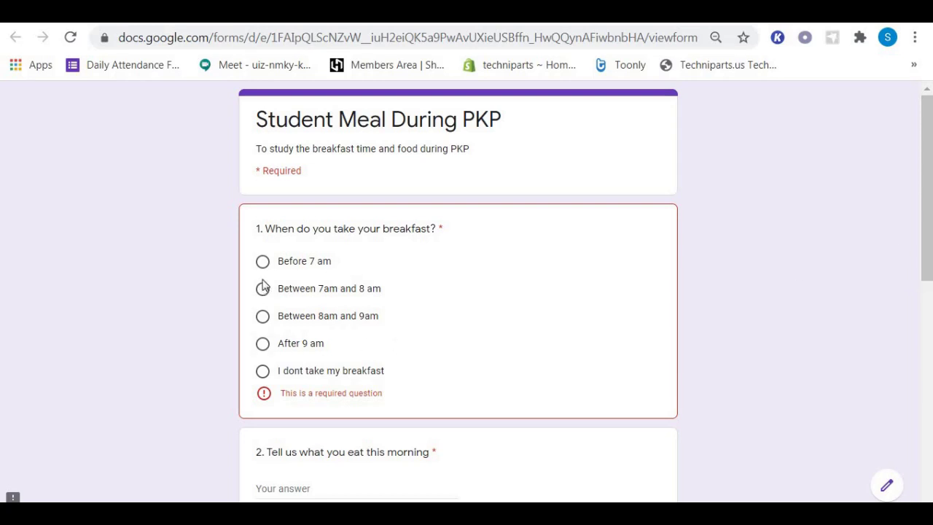
click(263, 344)
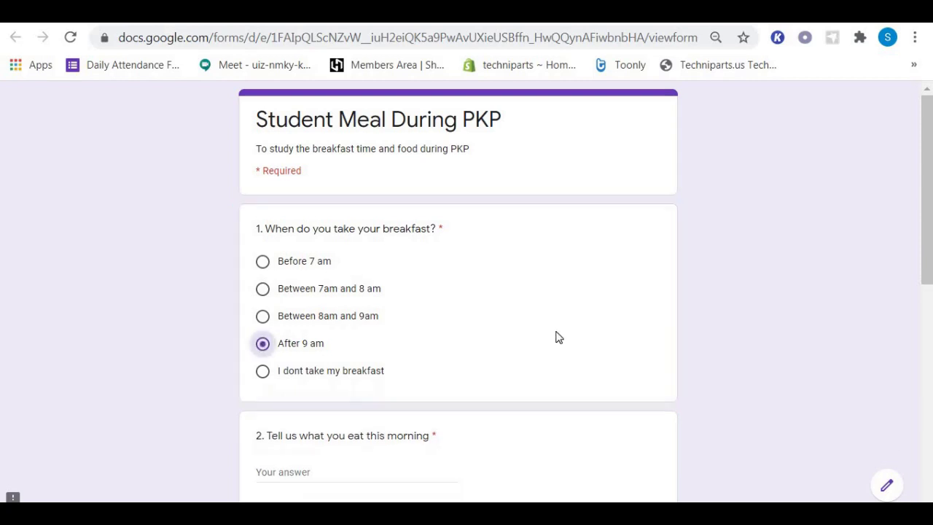
scroll(466, 292, down, 7)
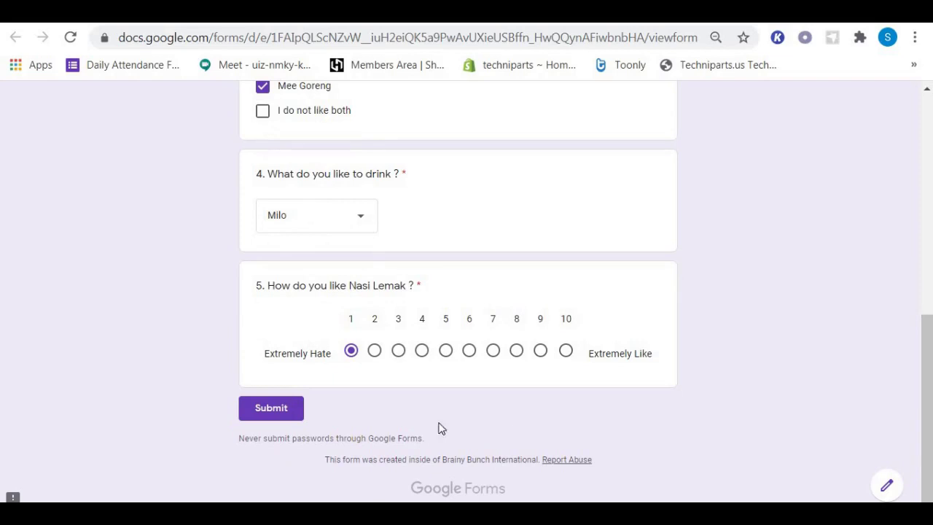
click(292, 410)
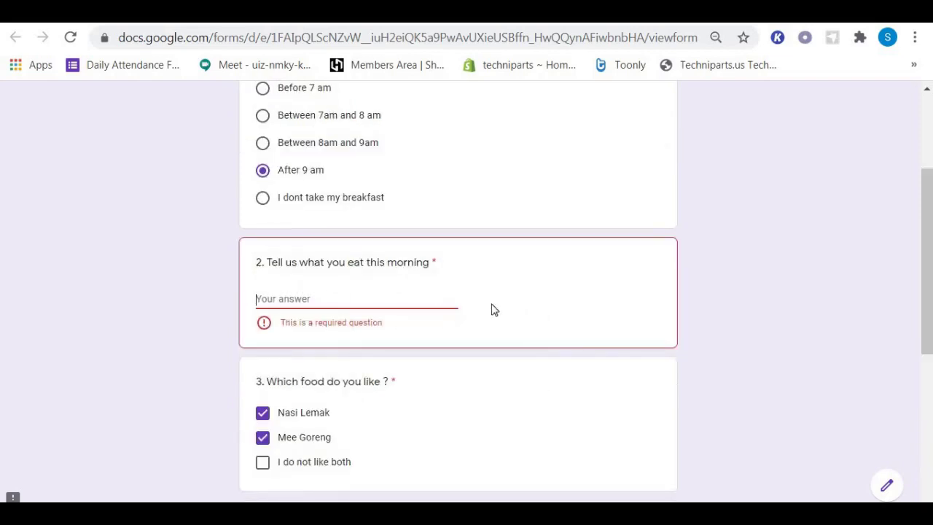
Step: Answer question 2 with 'nasi lemak' and submit the test response
text(nasi lemak)
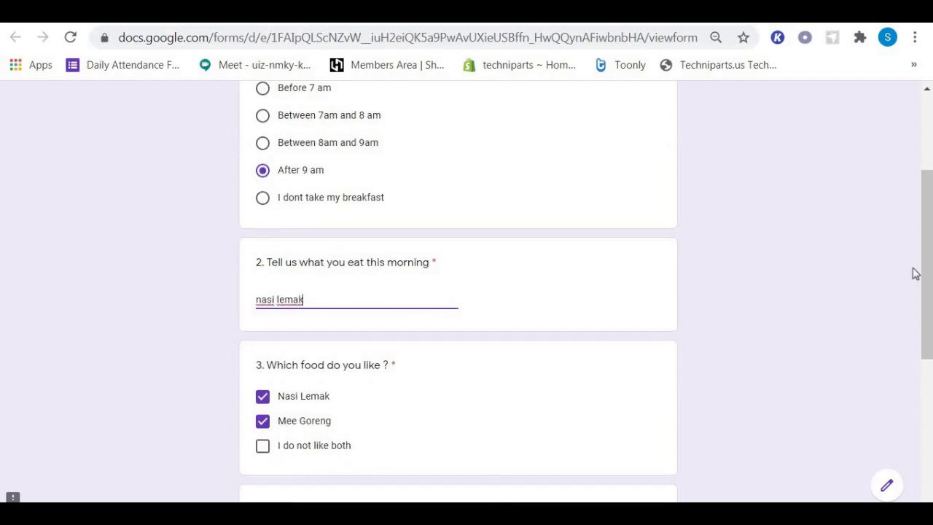
drag(926, 282, 929, 408)
click(297, 460)
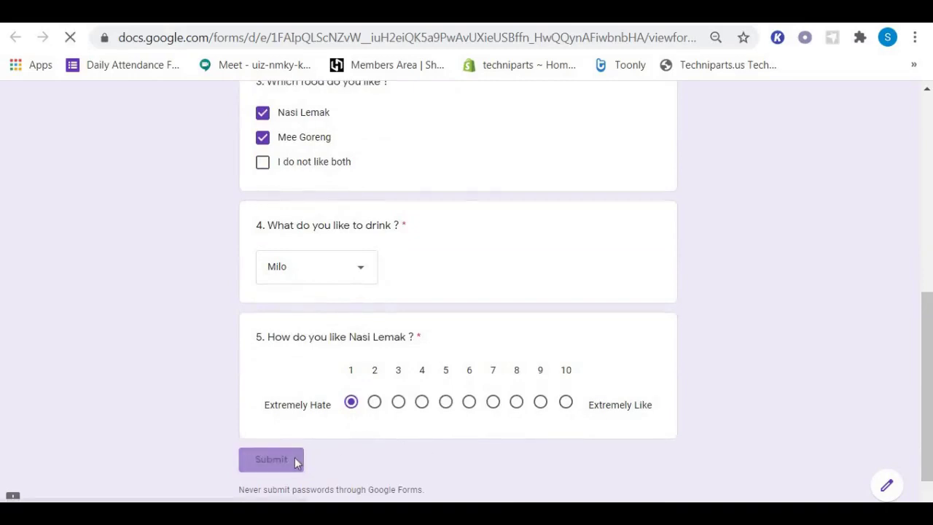